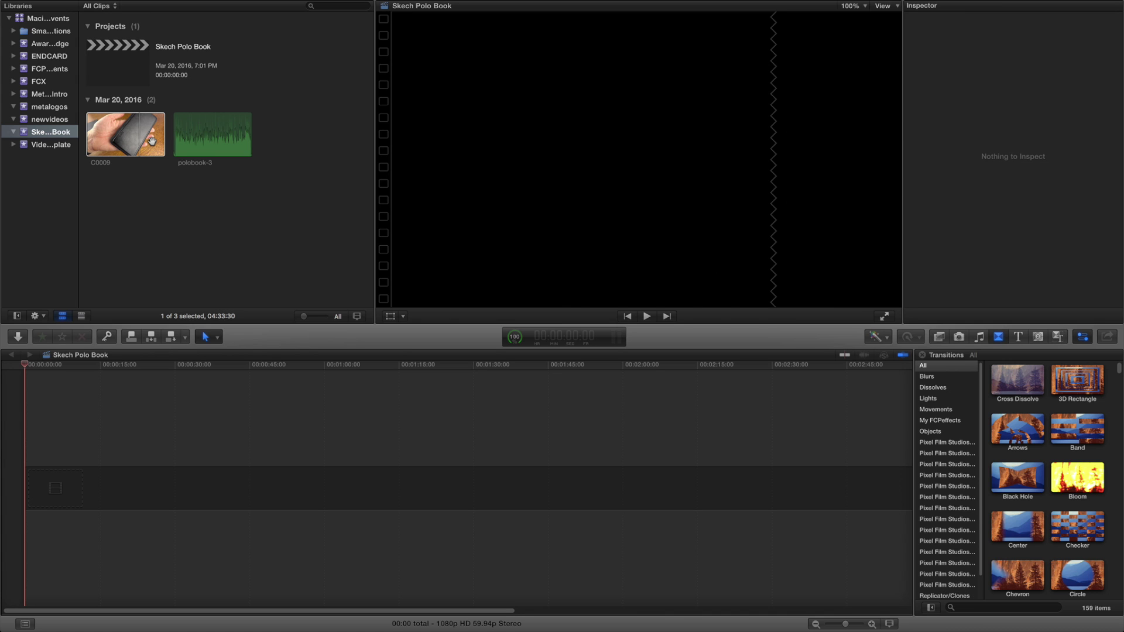
- Select clip C0009 in the browser so it plays in the viewer
click(150, 145)
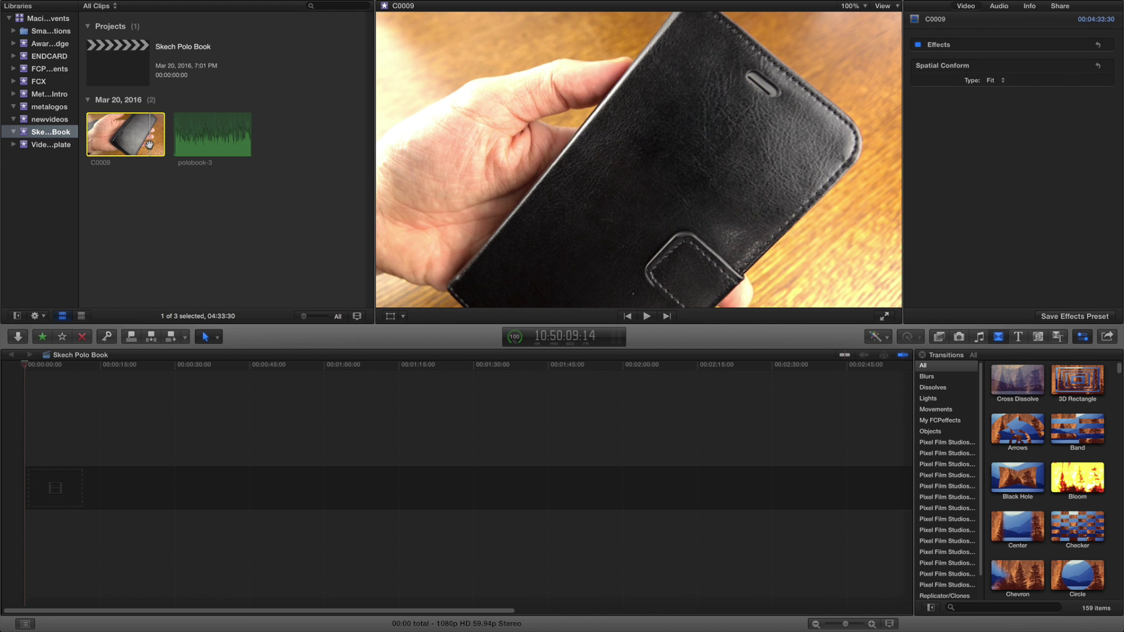
- Place C0009 in the Skech Polo Book storyline, drop its volume to -∞ dB, and select it
drag(149, 145, 175, 475)
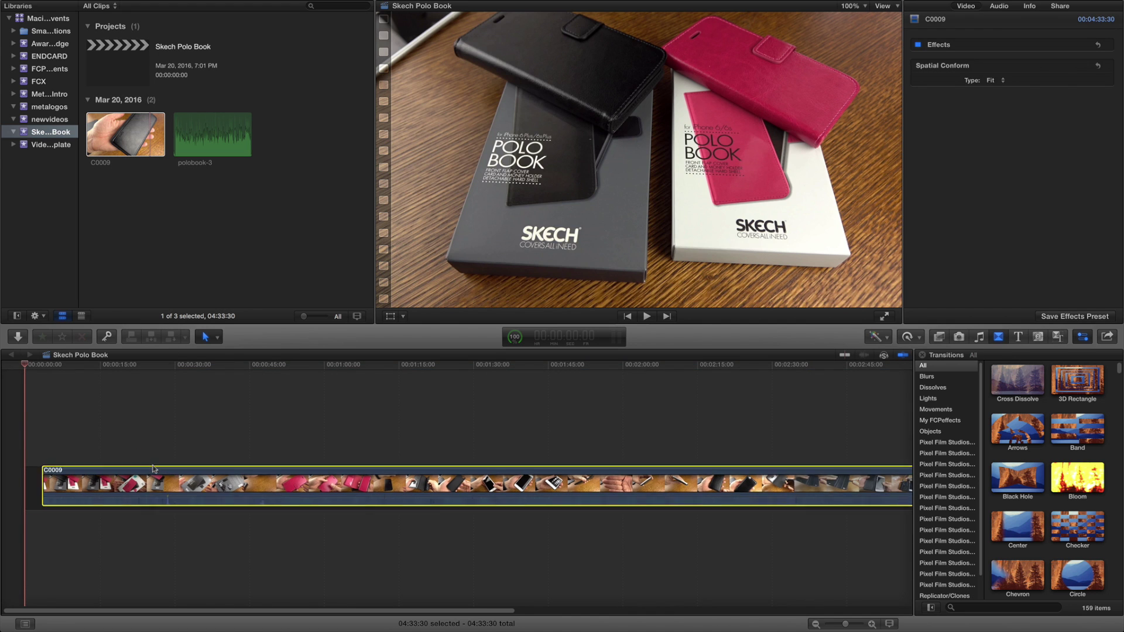
click(250, 530)
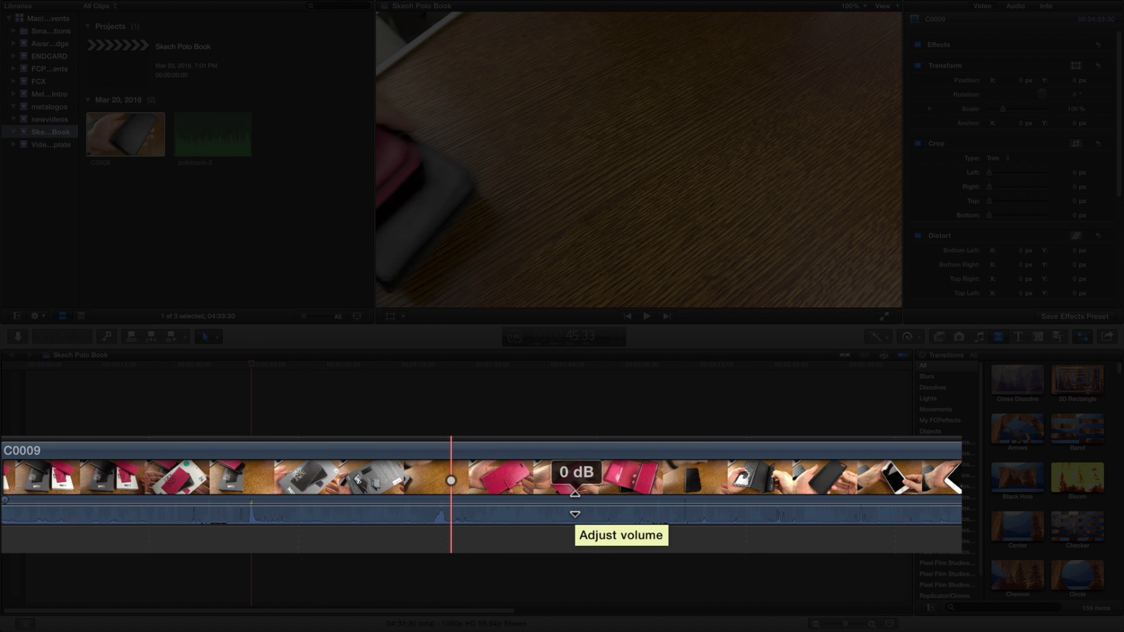
mouse_move(575, 505)
mouse_down()
mouse_move(574, 545)
mouse_move(579, 508)
mouse_up()
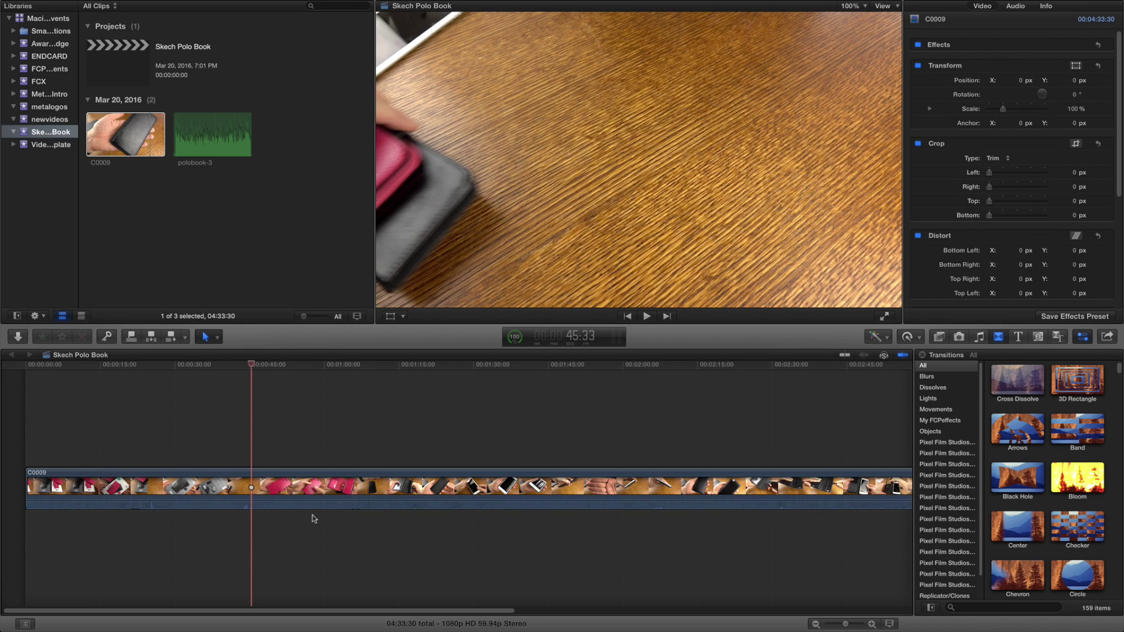
click(314, 519)
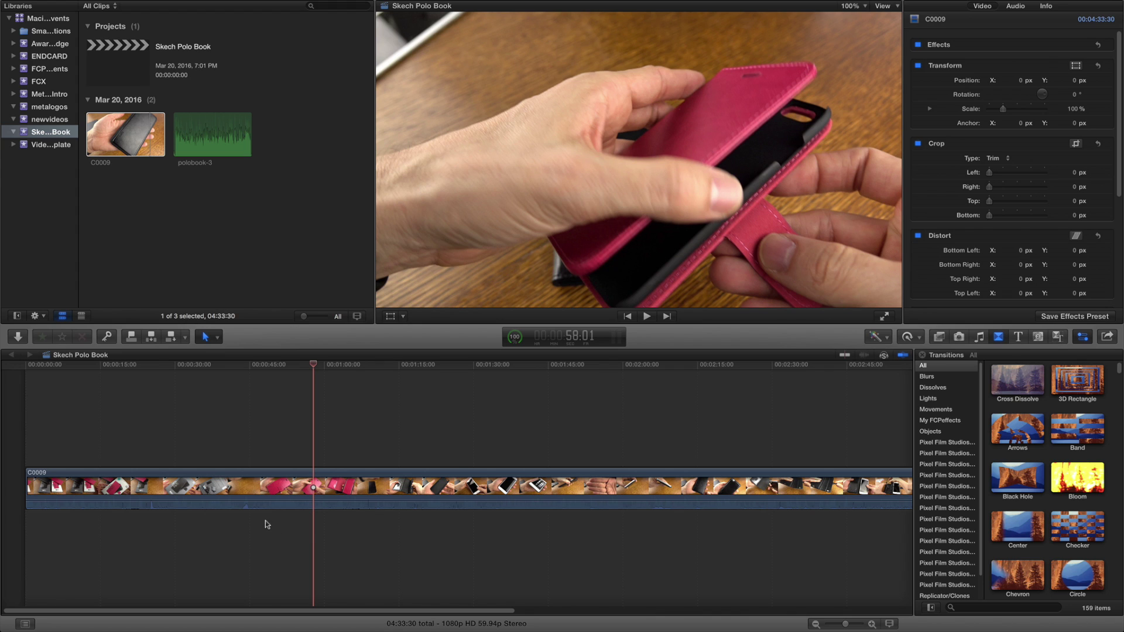
click(261, 475)
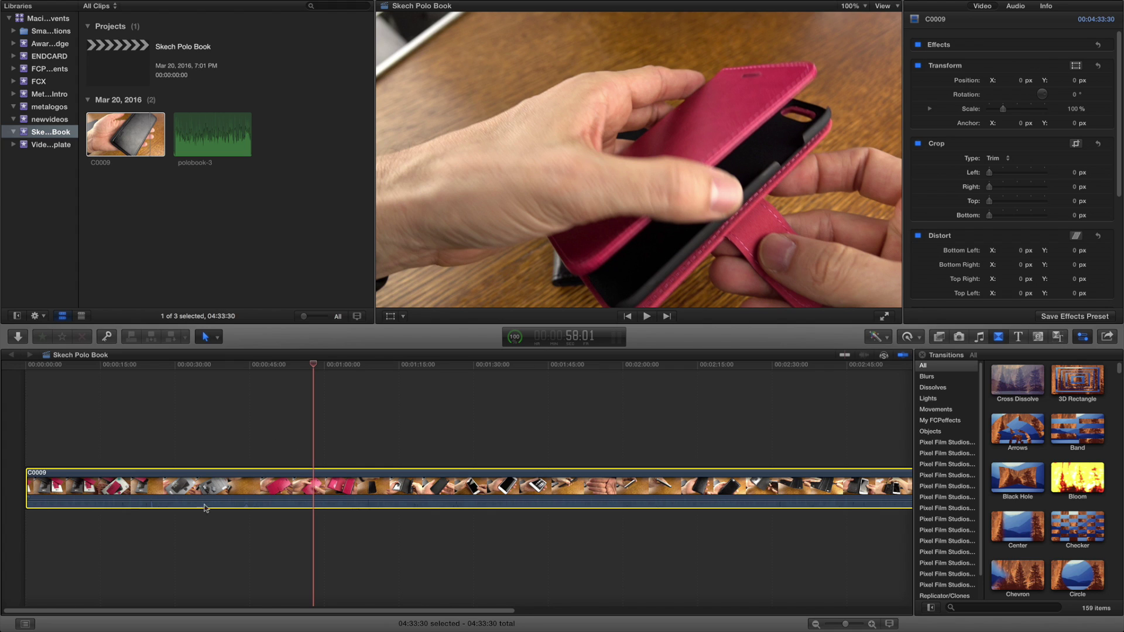
- Detach C0009's audio and delete the separated audio clip, keeping only the video
right_click(294, 479)
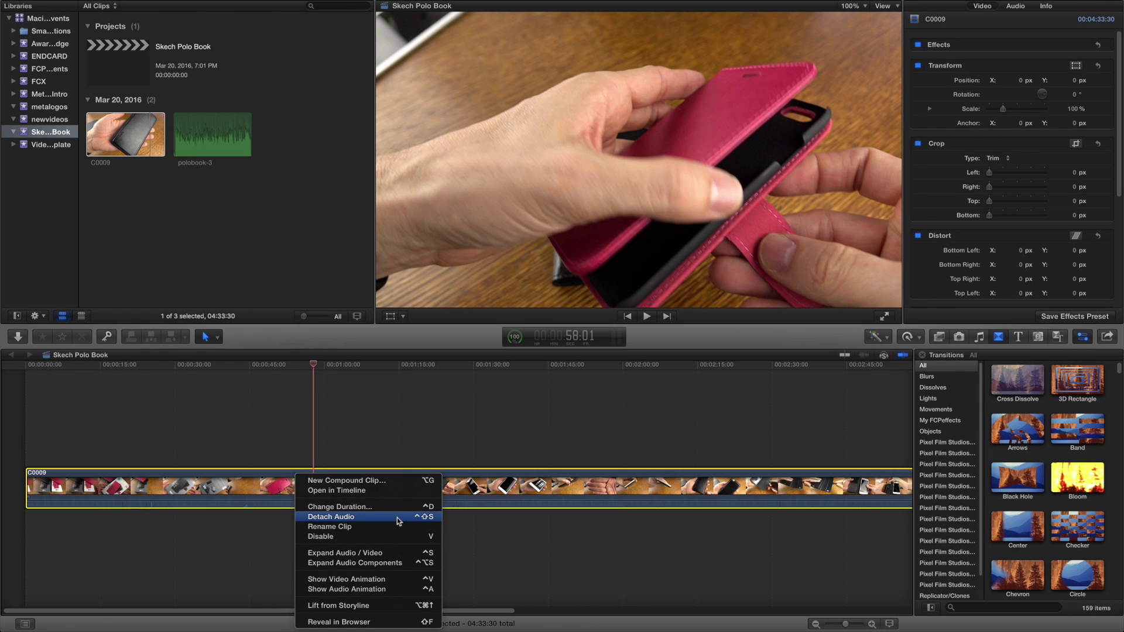
click(404, 518)
key(super+4)
click(435, 547)
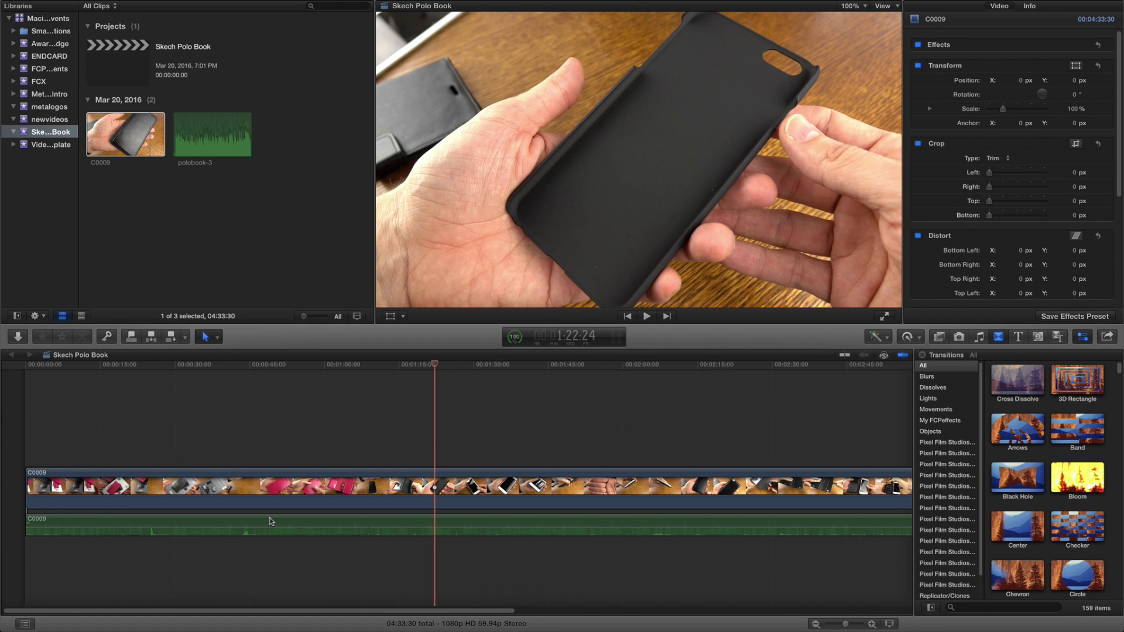
click(270, 518)
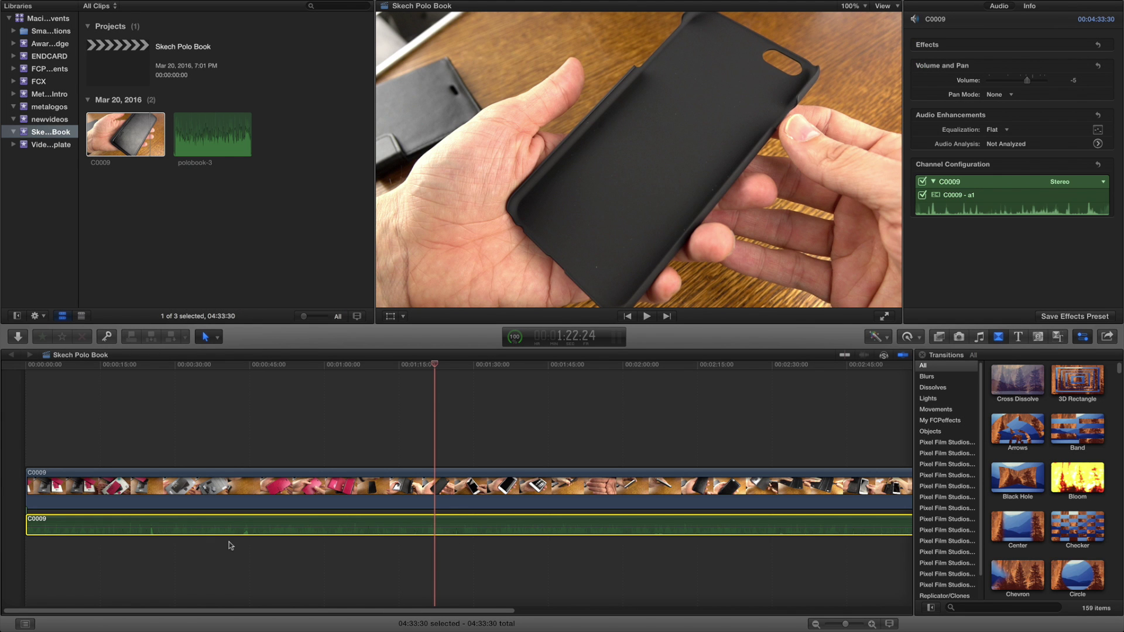
key(Delete)
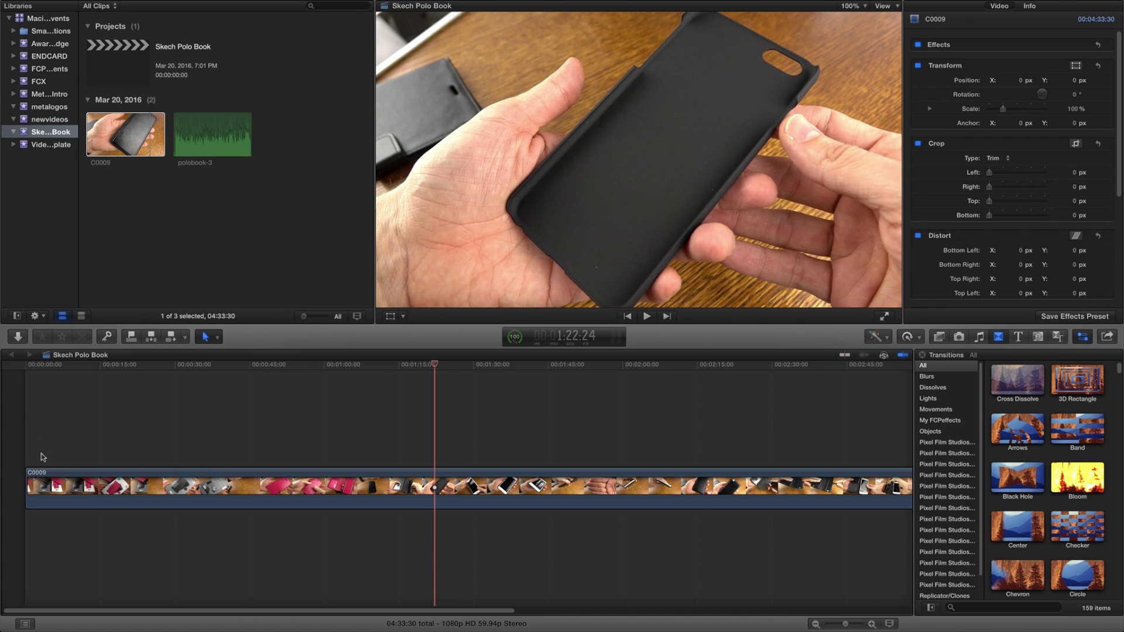
click(74, 454)
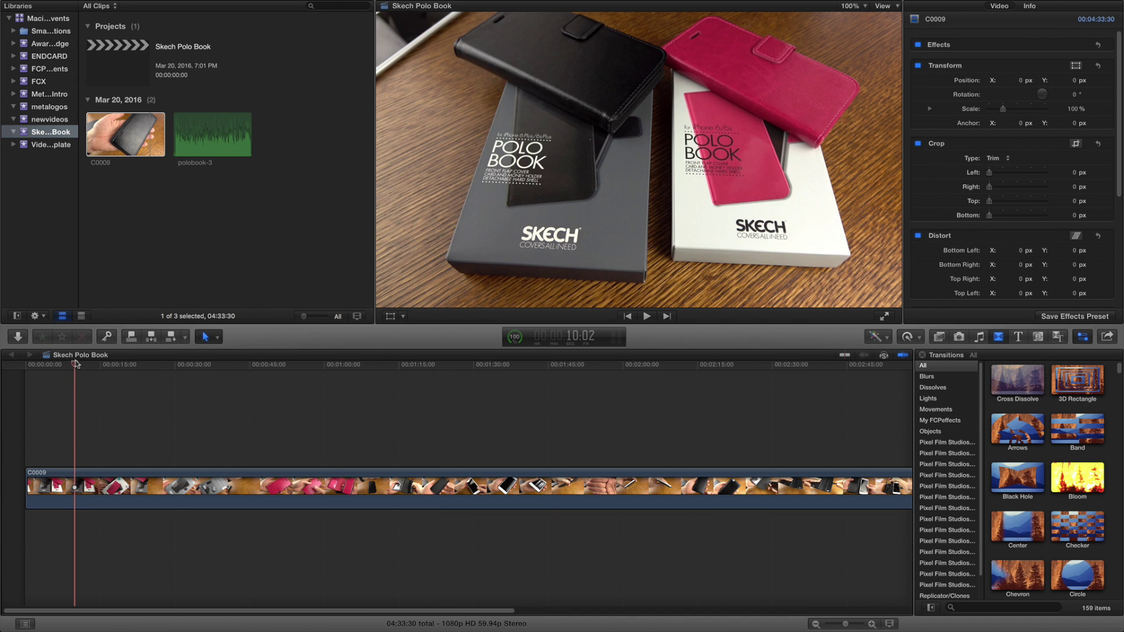
drag(73, 364, 38, 446)
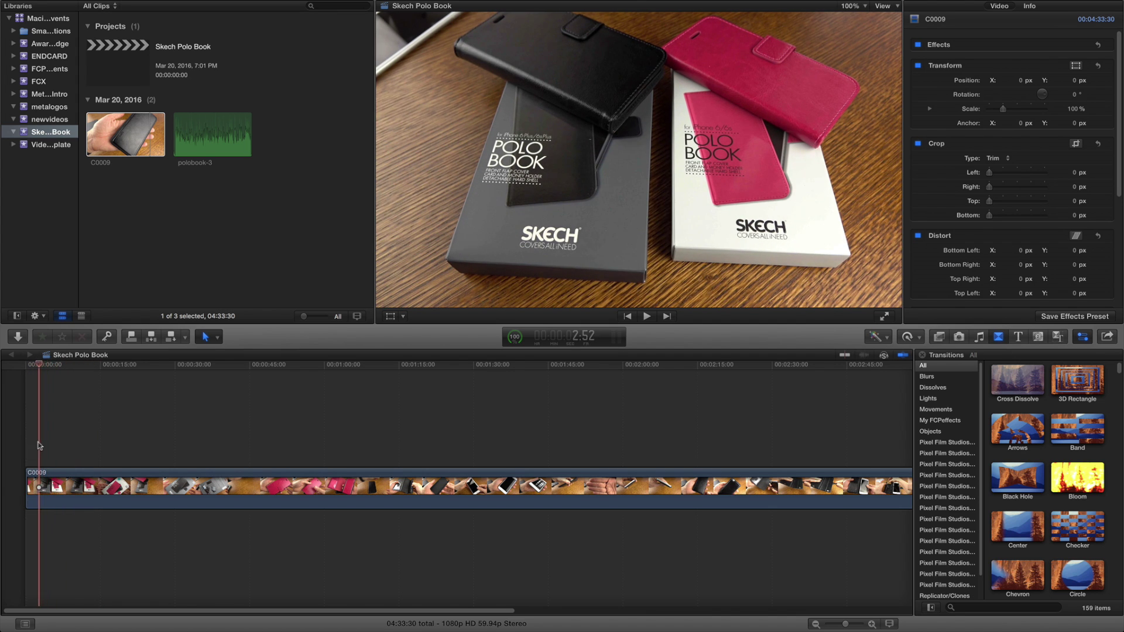
click(218, 338)
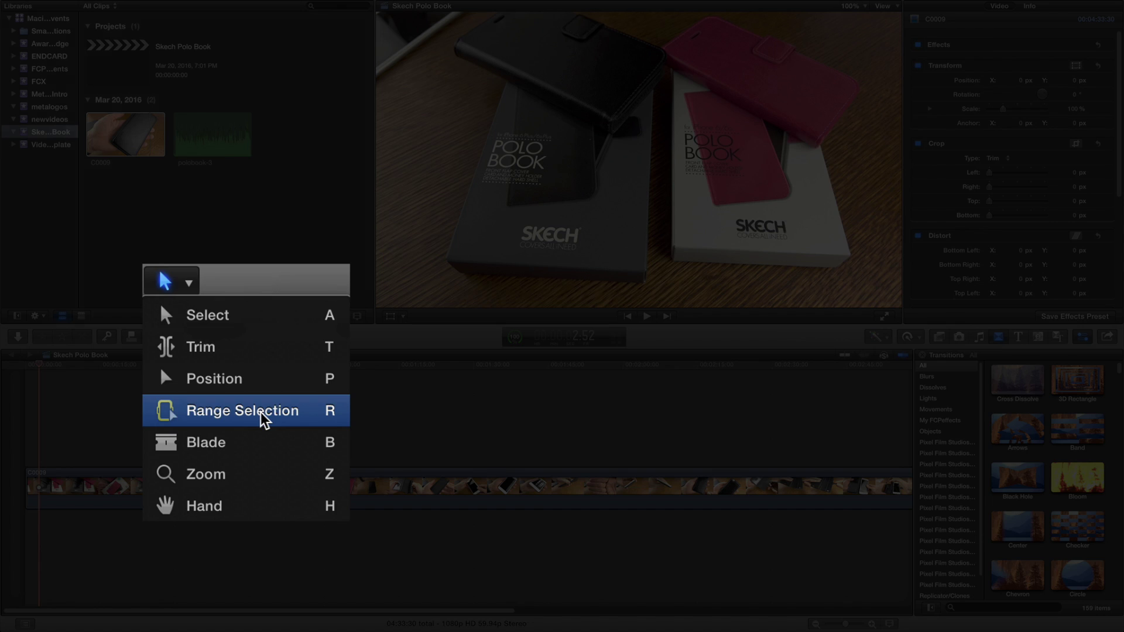
click(253, 402)
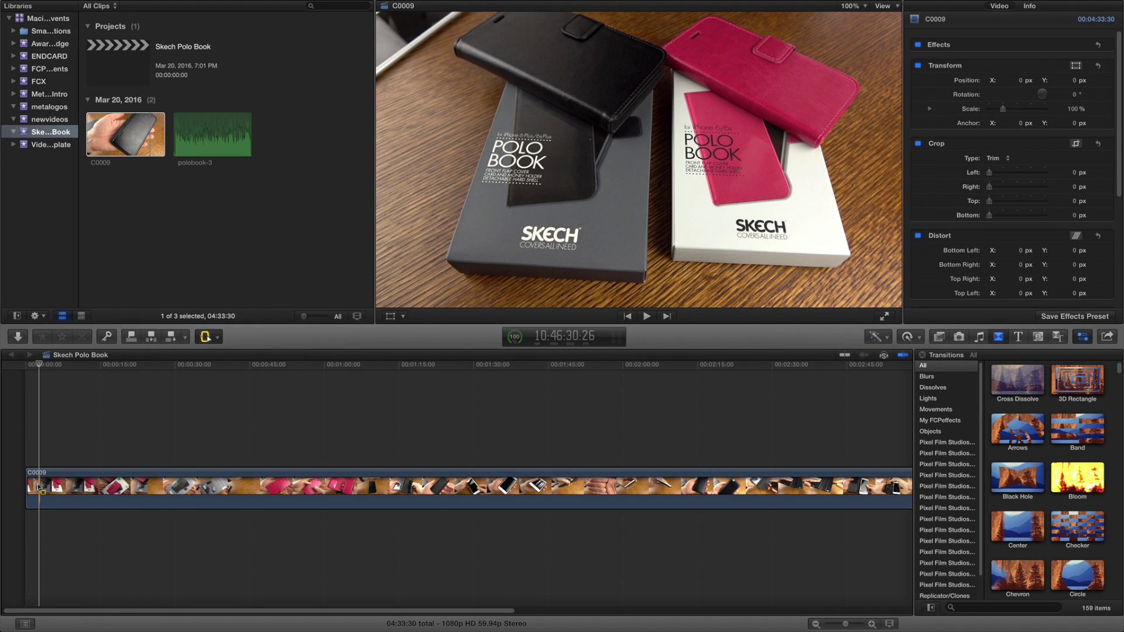
drag(39, 487, 106, 490)
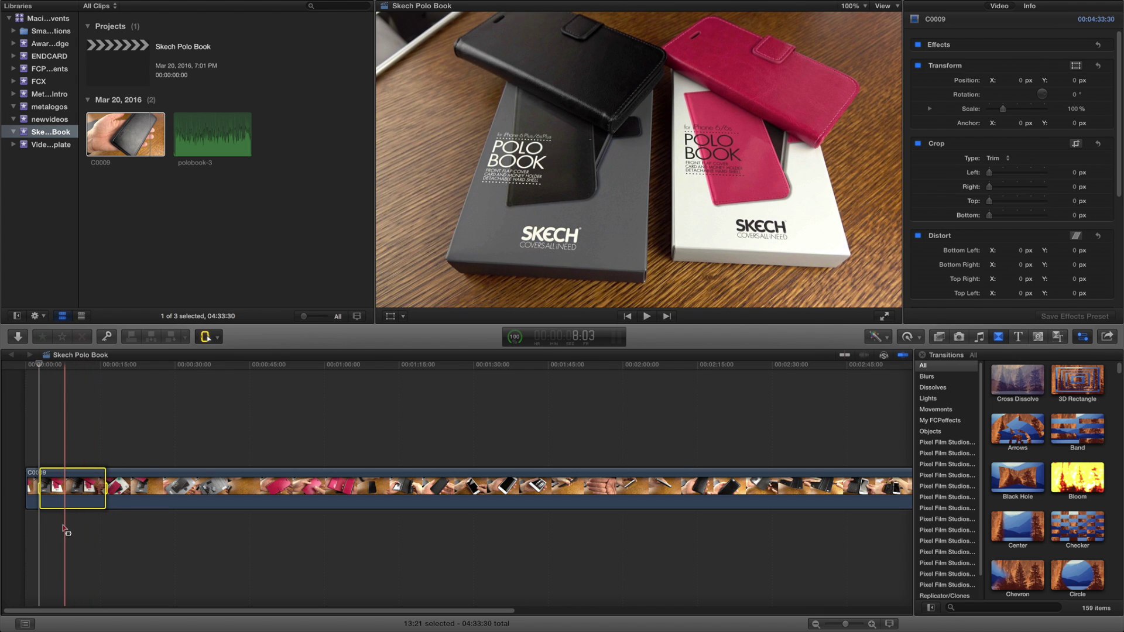
key(Delete)
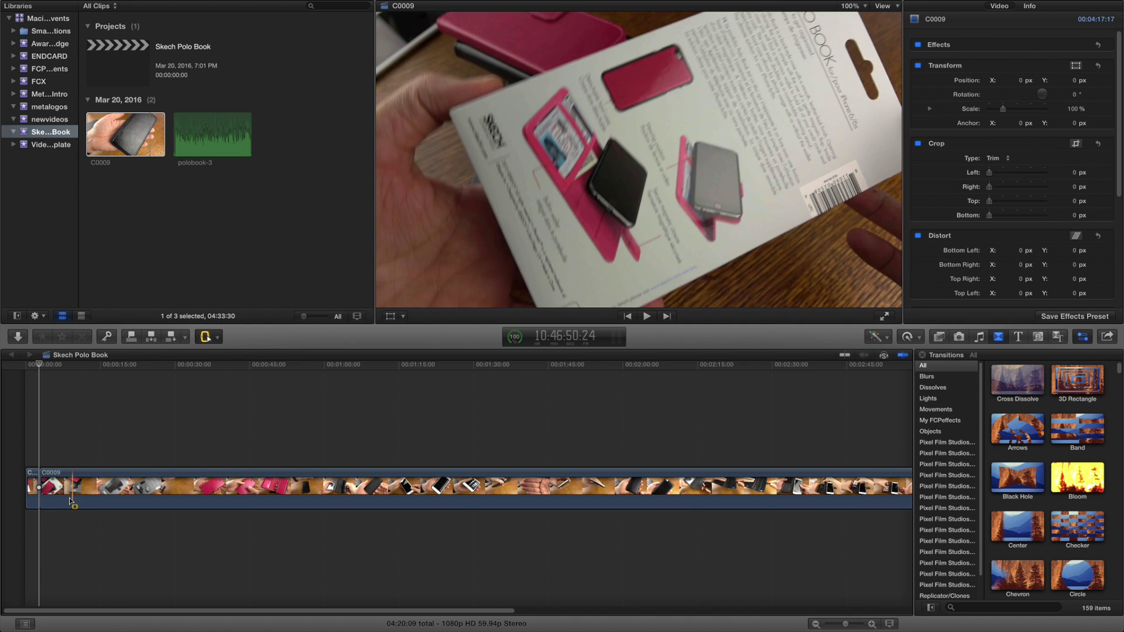
drag(69, 504, 113, 504)
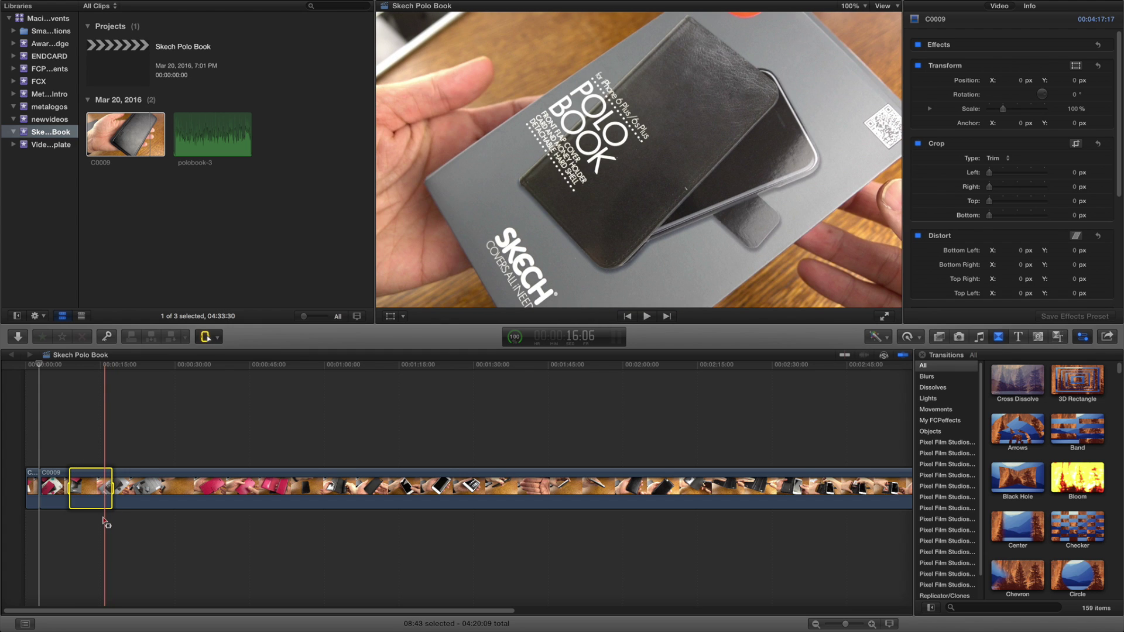
key(BackSpace)
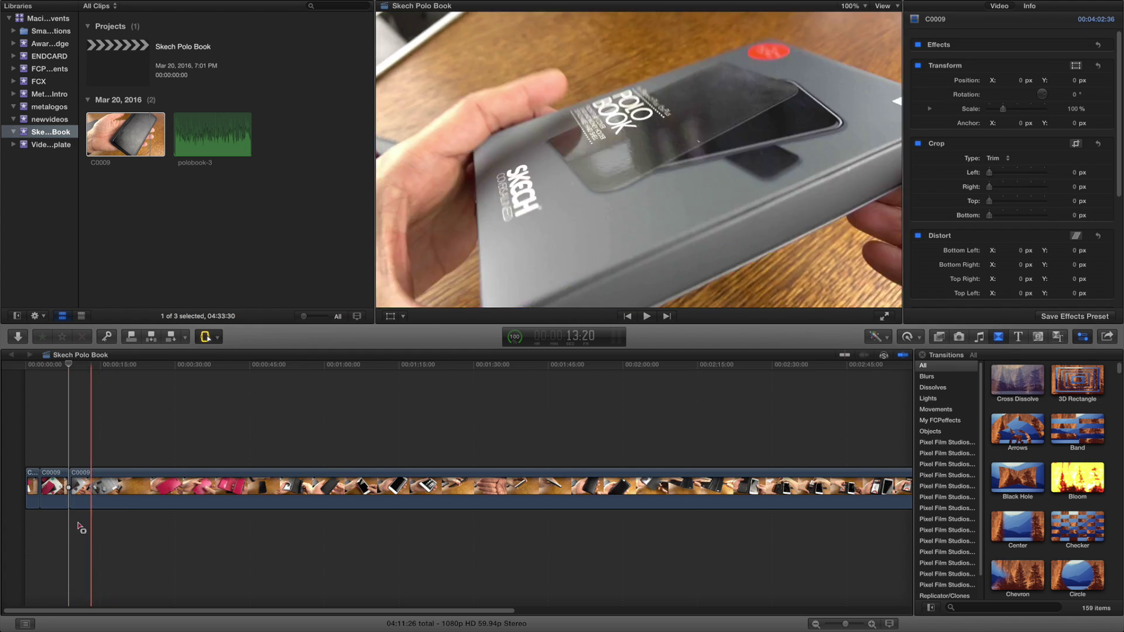
click(208, 337)
click(228, 354)
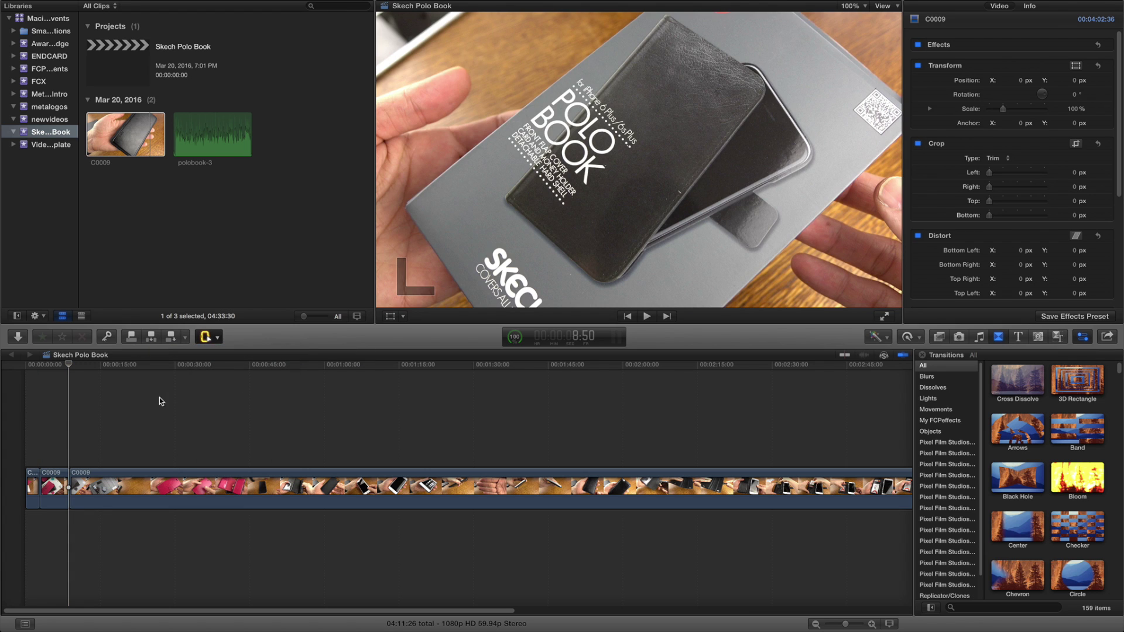
click(33, 444)
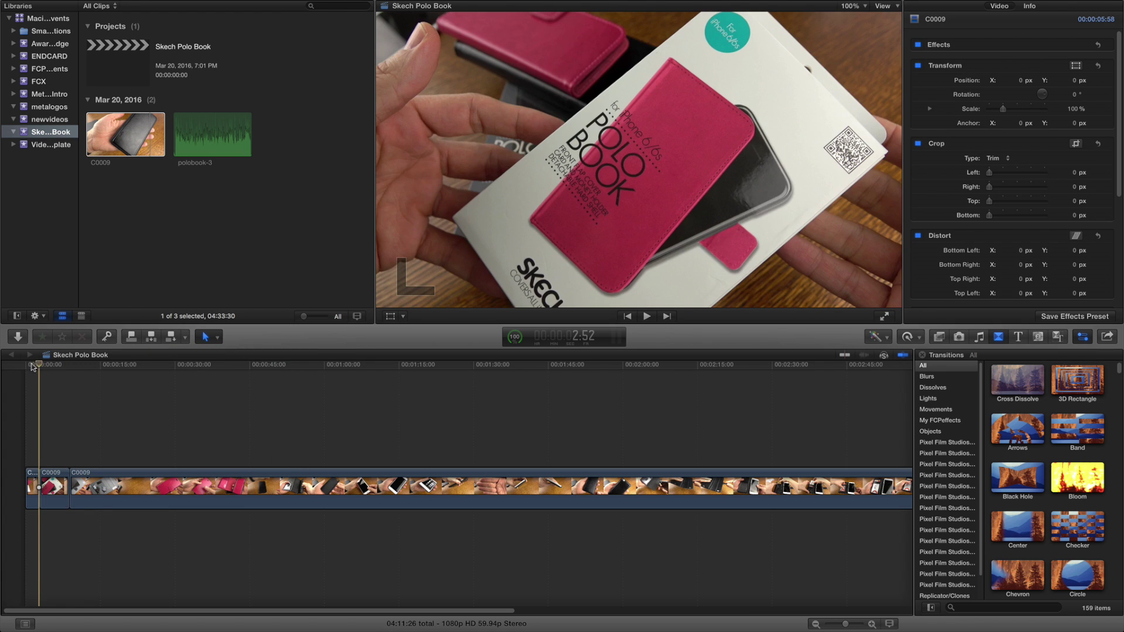
click(36, 366)
key(XF86AudioLowerVolume)
key(XF86AudioLowerVolume)
key(XF86AudioLowerVolume)
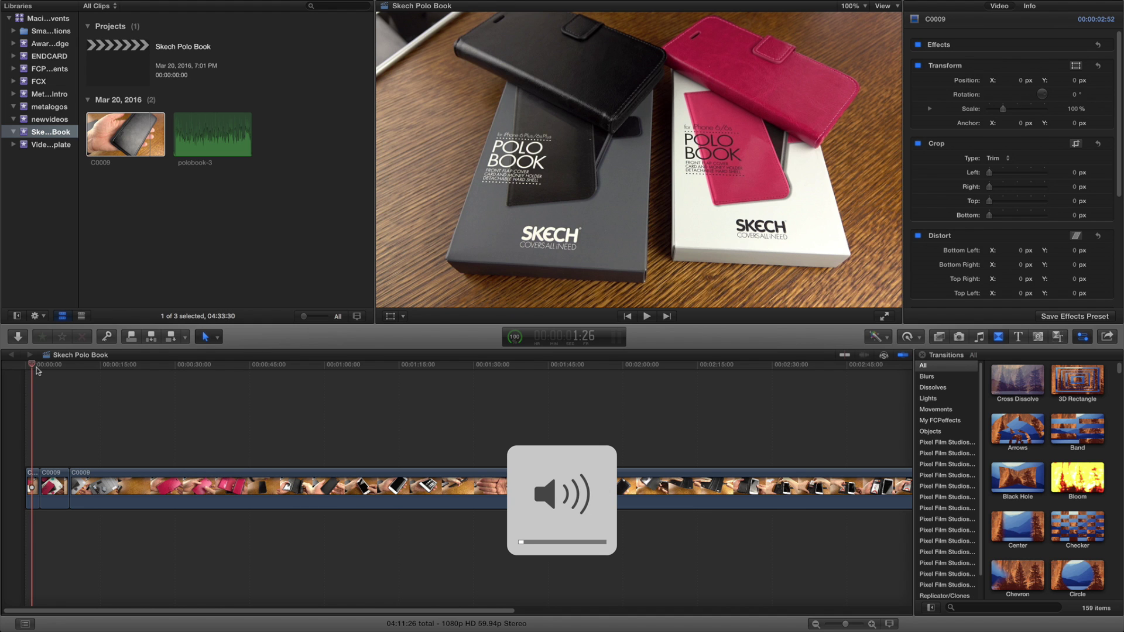
key(space)
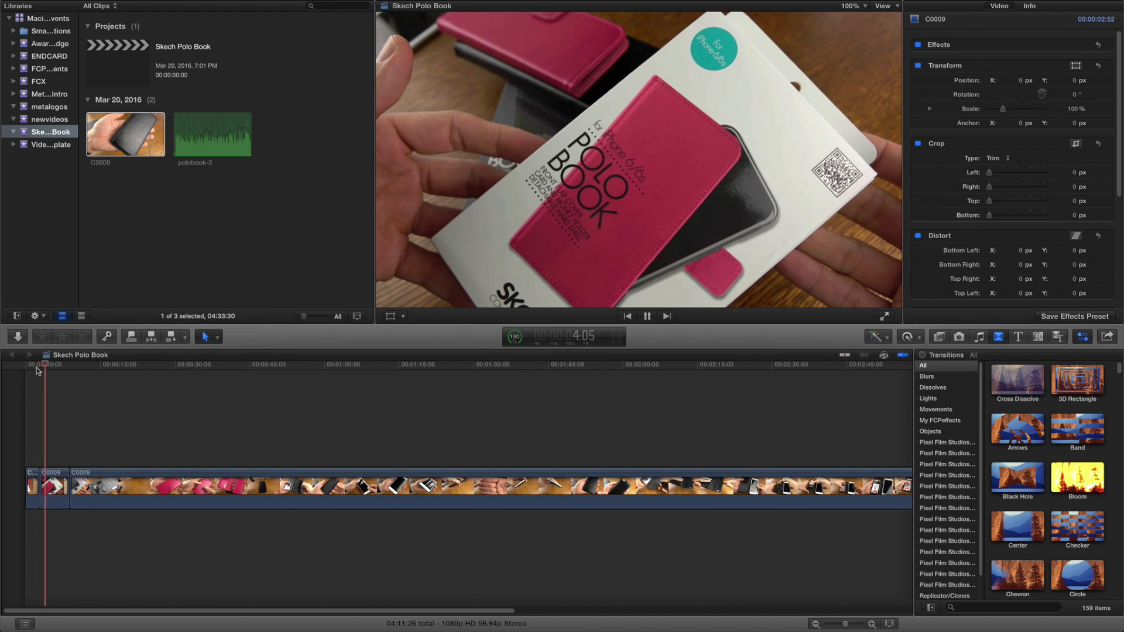
click(63, 449)
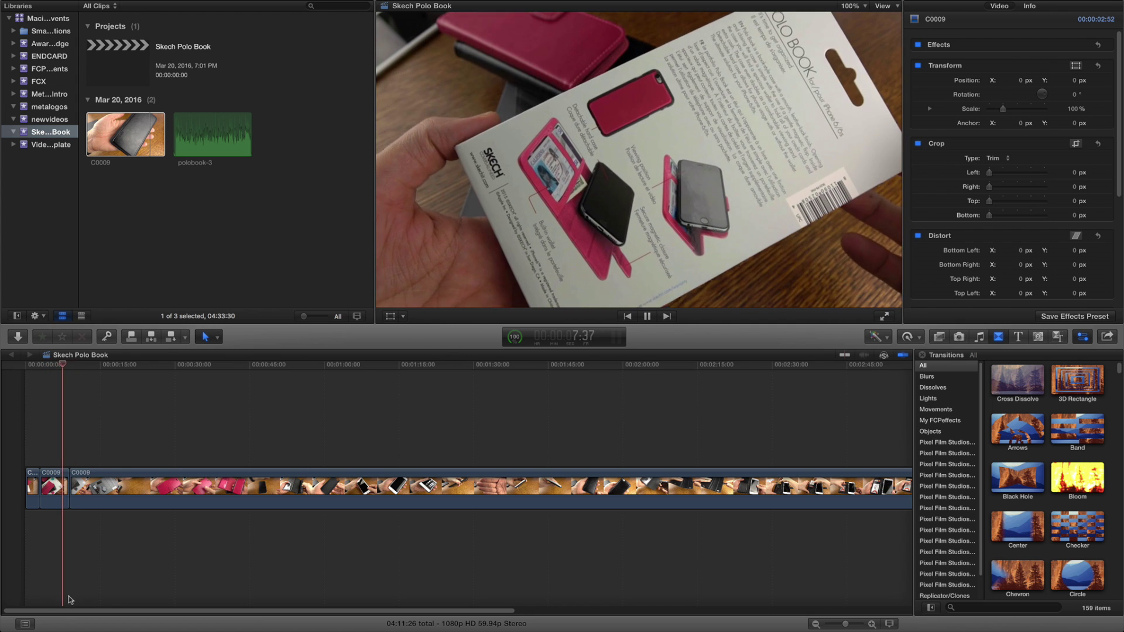
key(space)
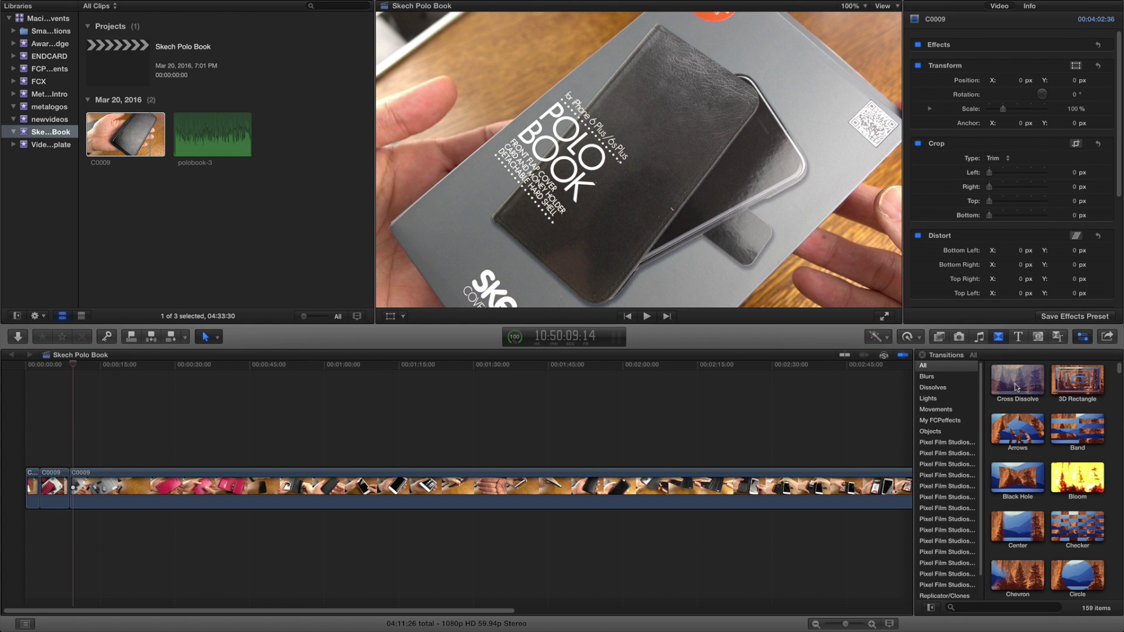
- Add Cross Dissolve at both opening C0009 edit points and preview from the start
click(1015, 387)
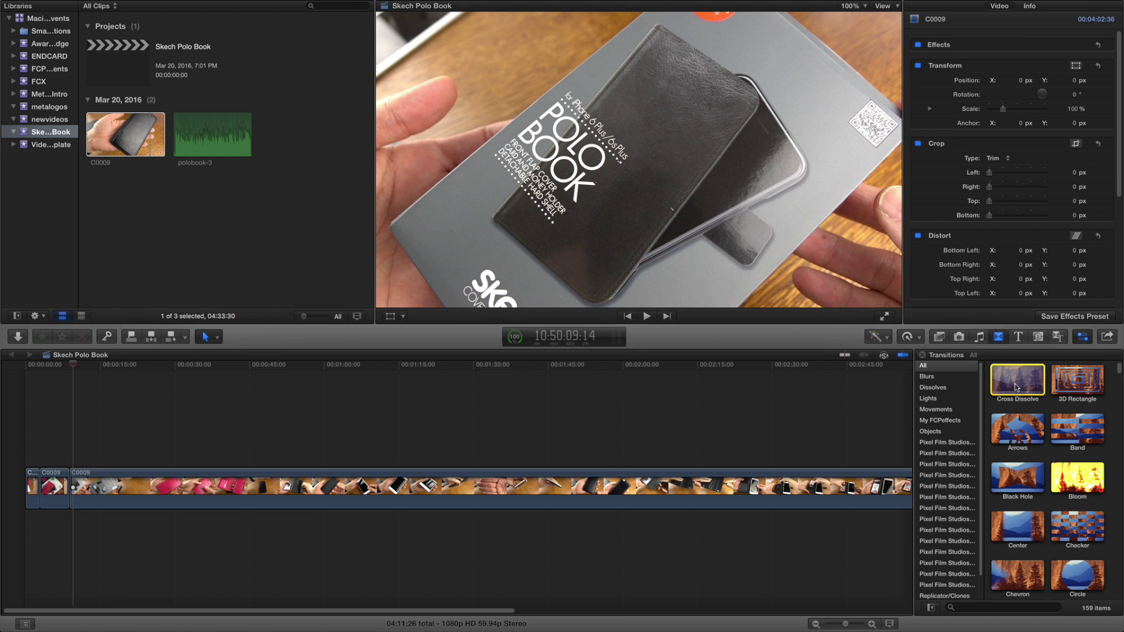
mouse_move(1015, 388)
mouse_down()
mouse_move(705, 433)
mouse_move(41, 502)
mouse_up()
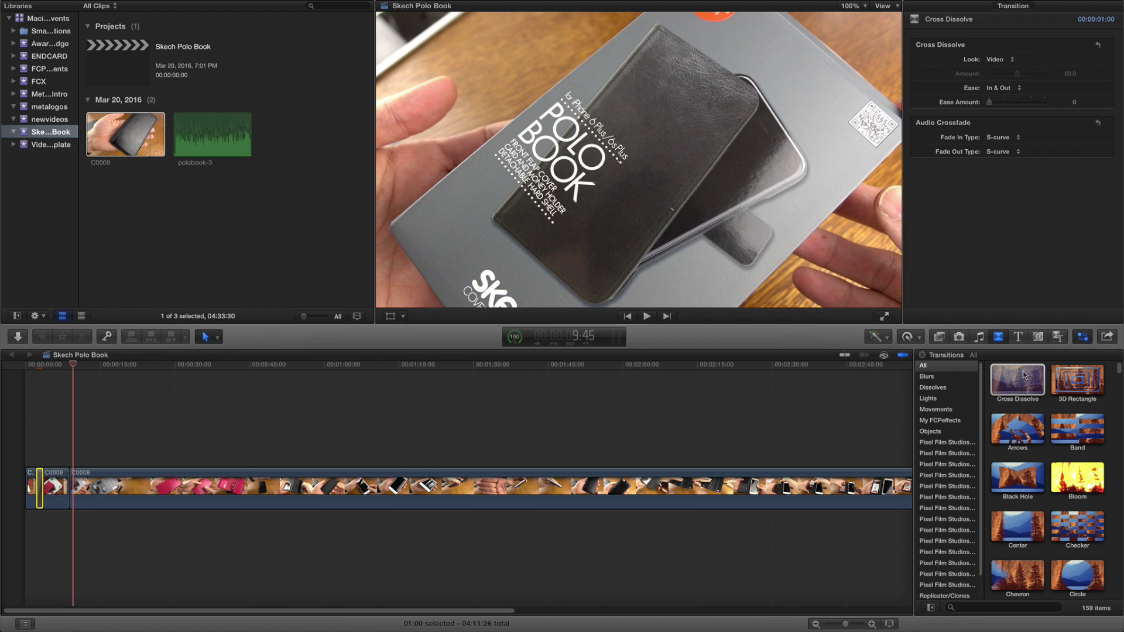
drag(1024, 375, 115, 493)
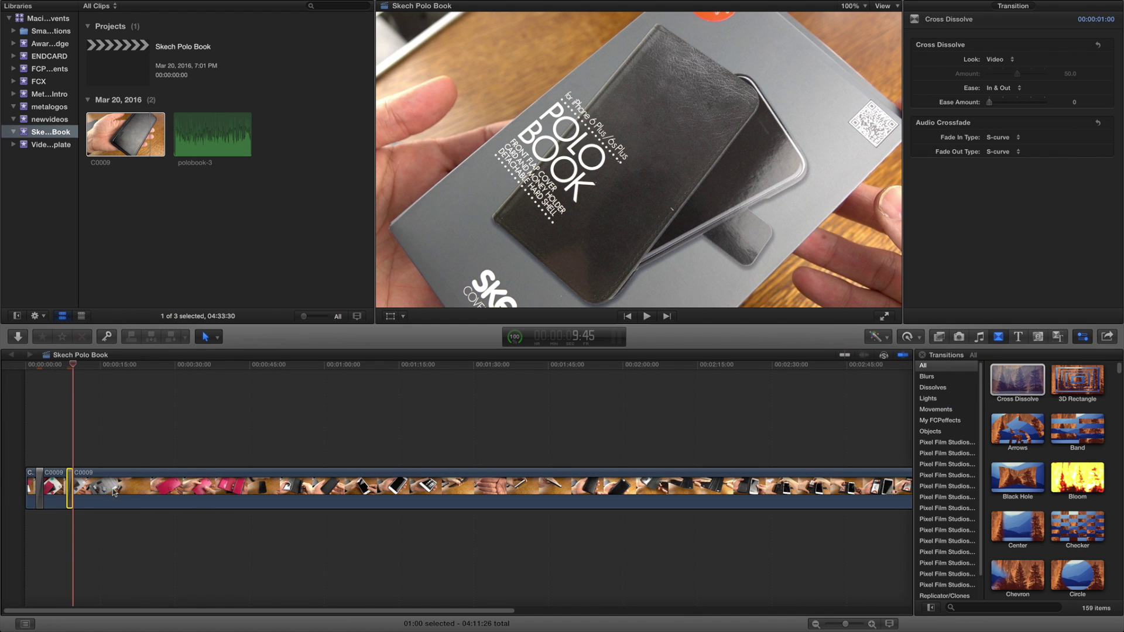
click(29, 457)
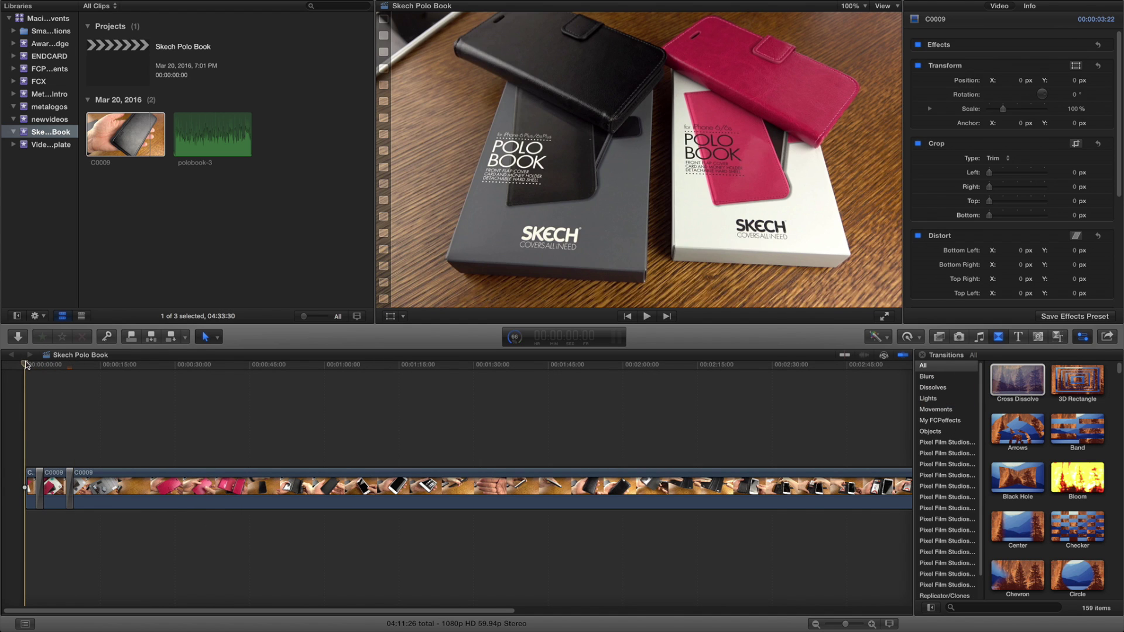
key(space)
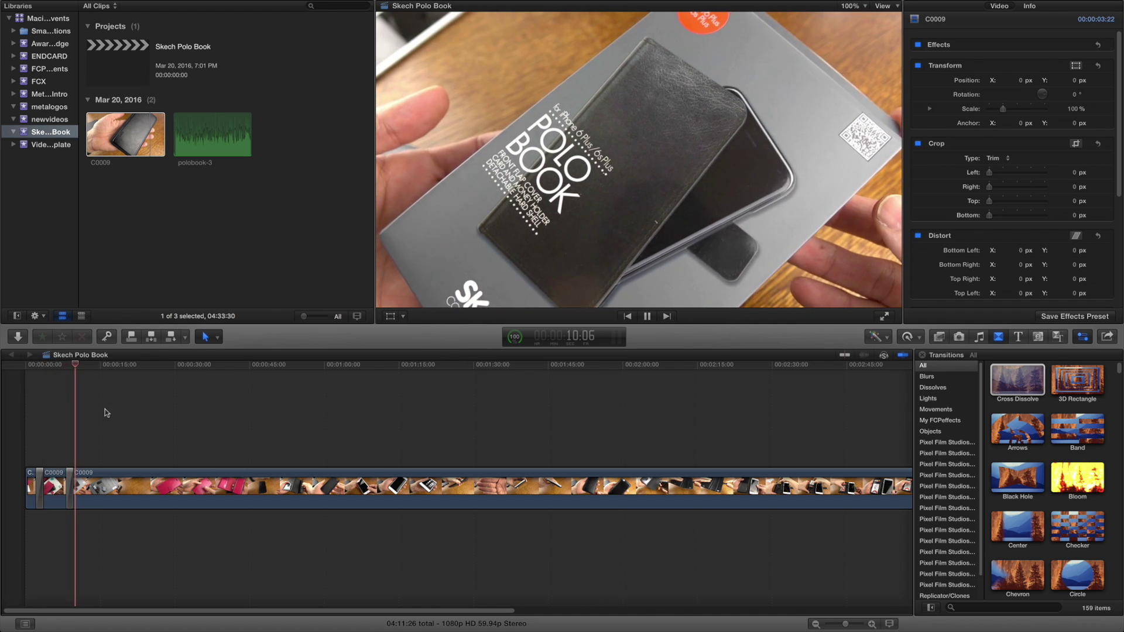
key(space)
drag(77, 366, 10, 377)
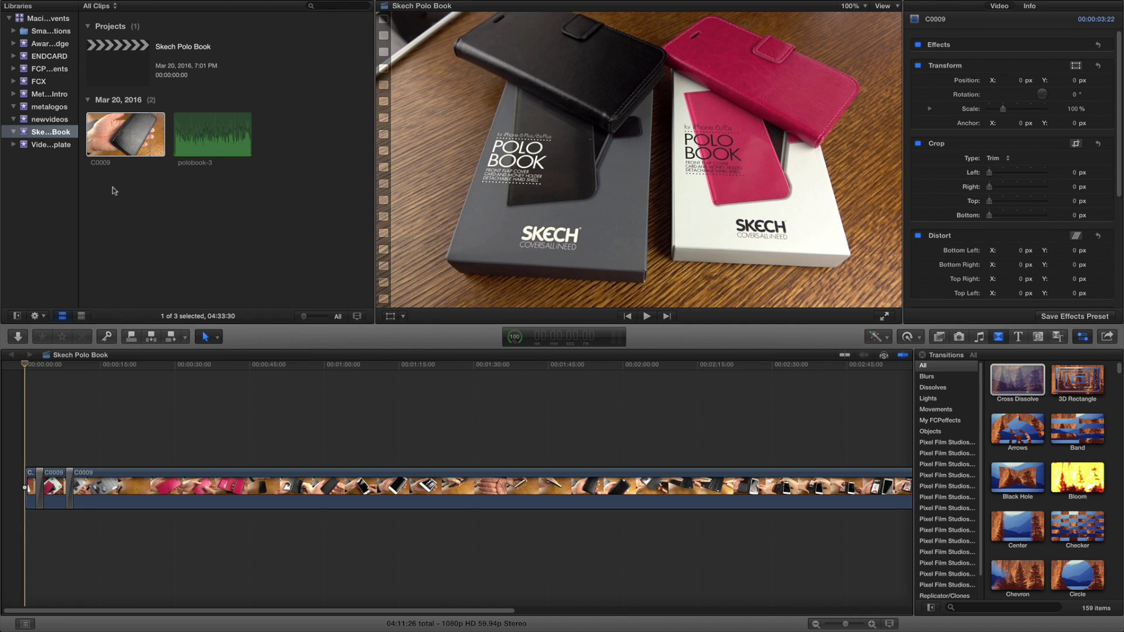
mouse_move(108, 2)
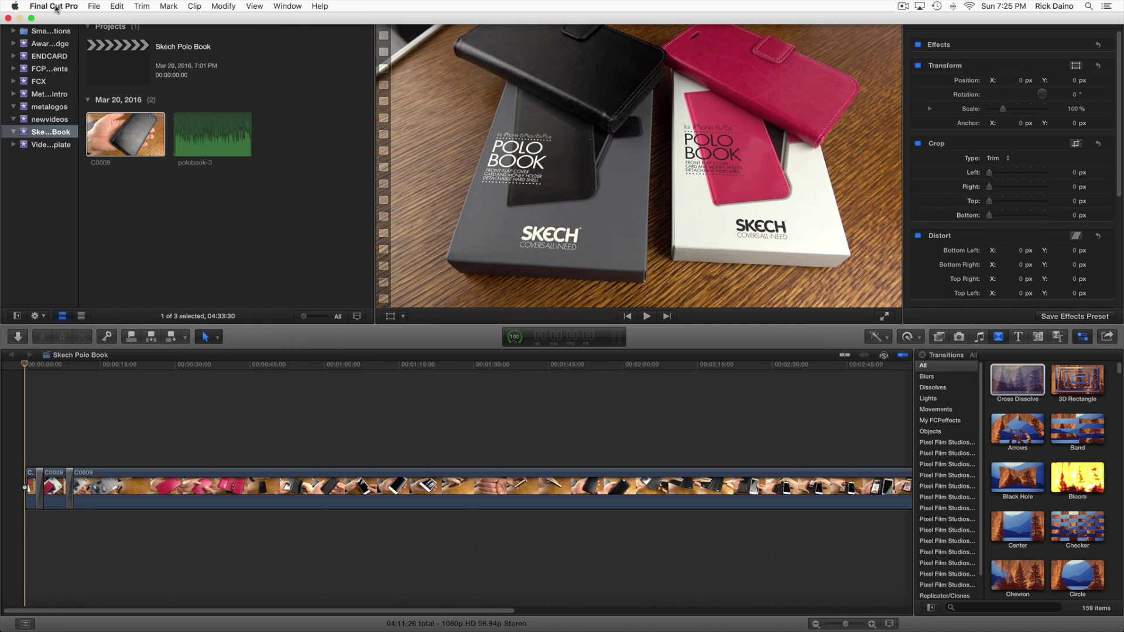
- Bring up the Record Voiceover window from the Window menu
click(225, 7)
mouse_move(274, 10)
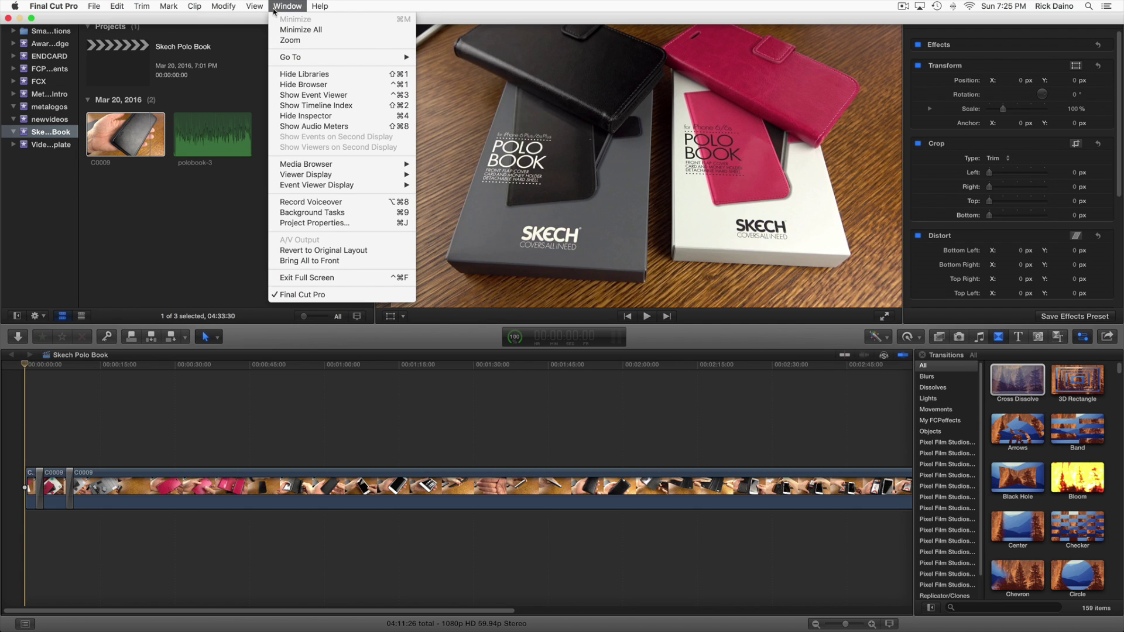
click(291, 206)
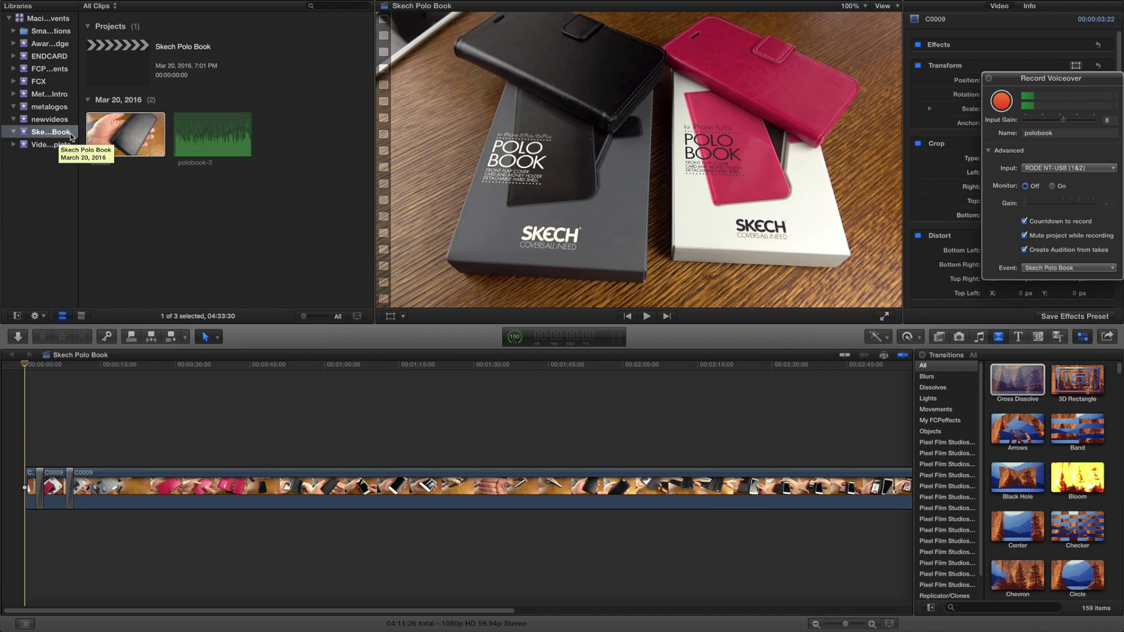
- Keep Skech Polo Book as the destination event and start recording the polobook voiceover
click(1060, 269)
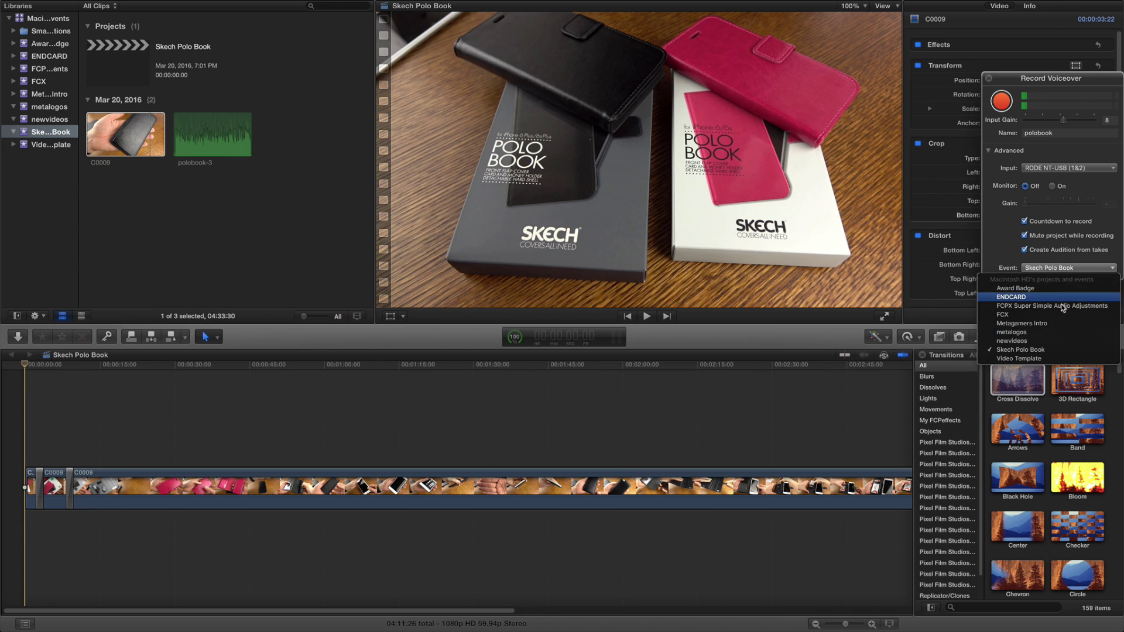
click(1112, 266)
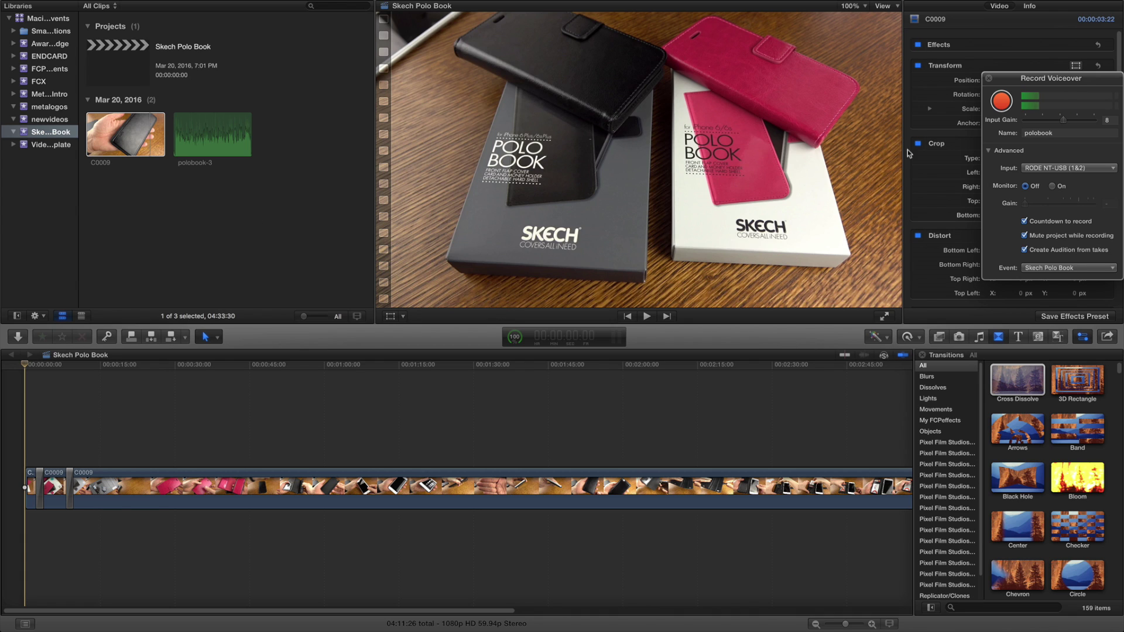
click(1003, 102)
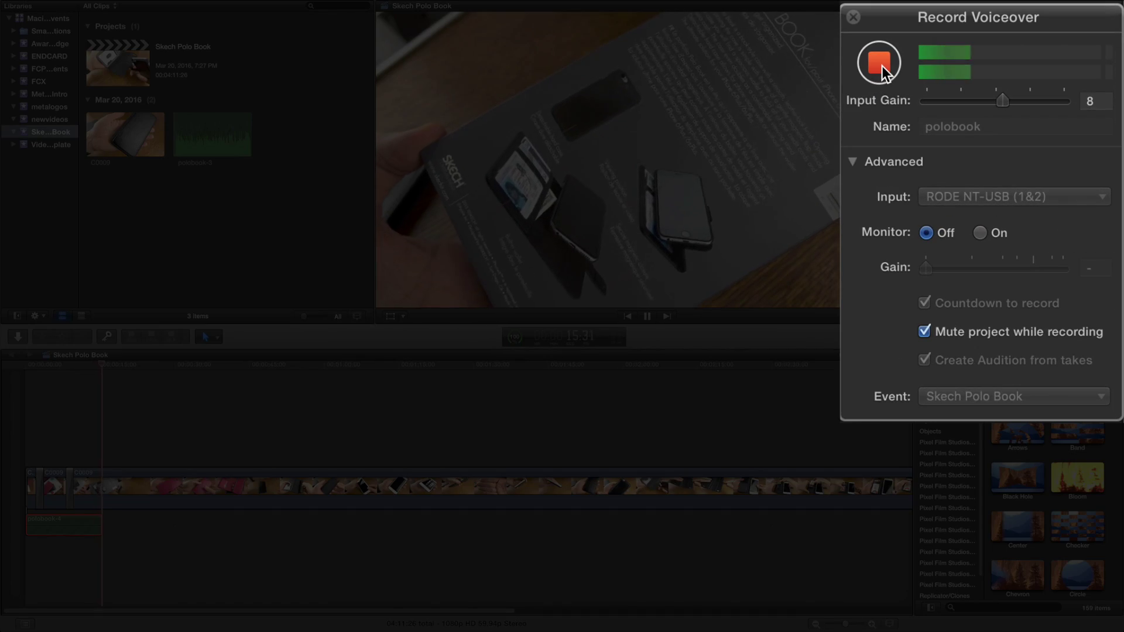
- Stop the polobook-4 voiceover recording and play back the timeline to review it
click(882, 65)
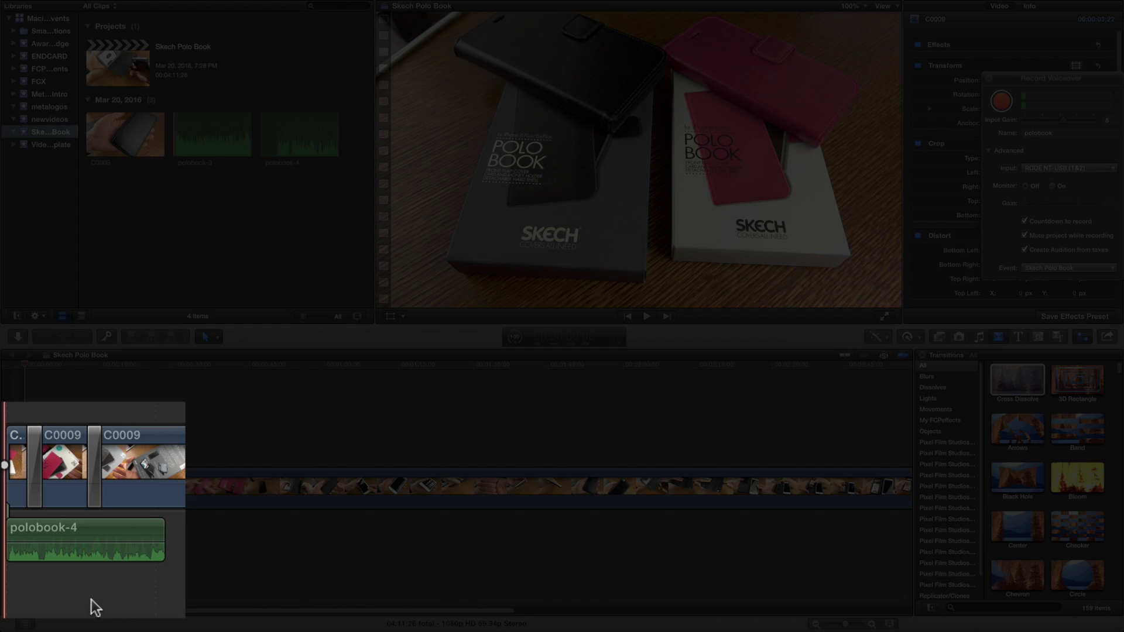
key(space)
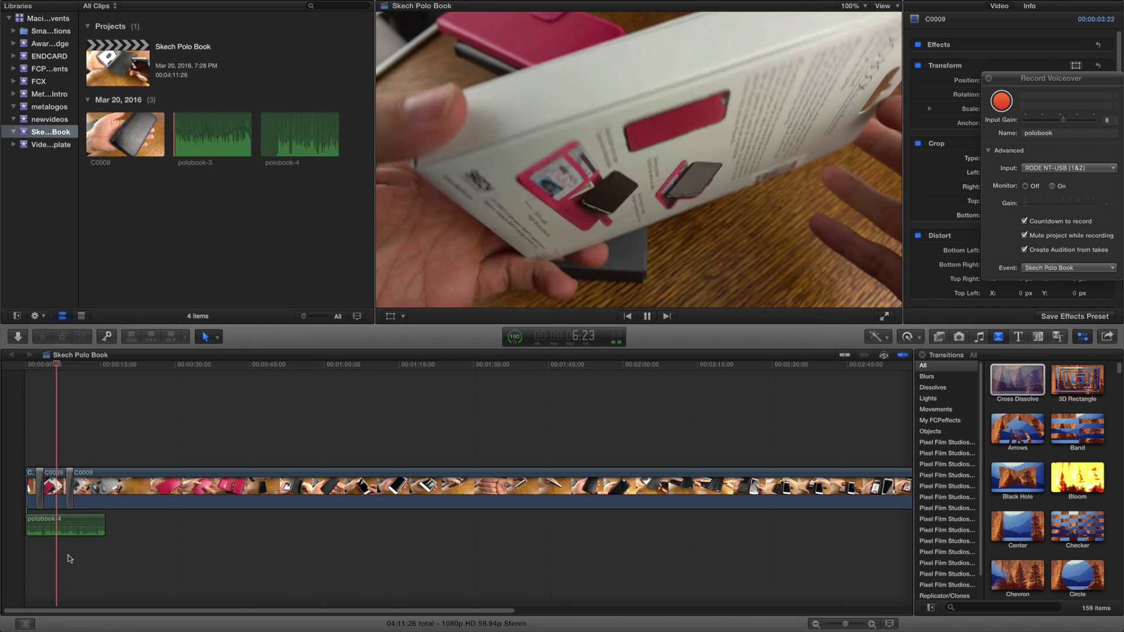
key(space)
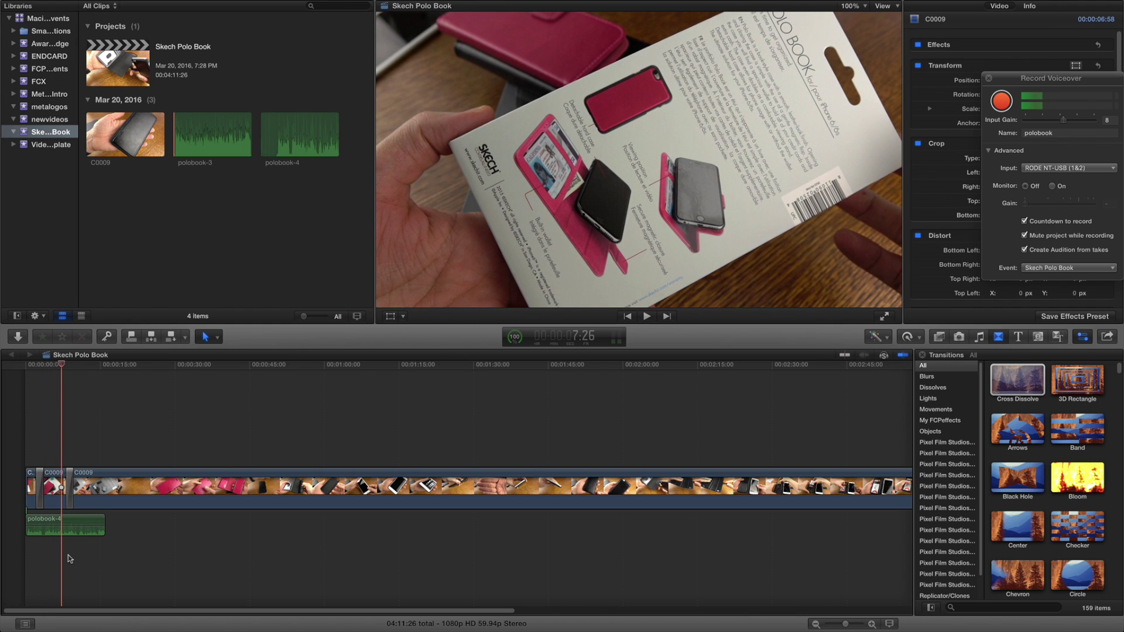